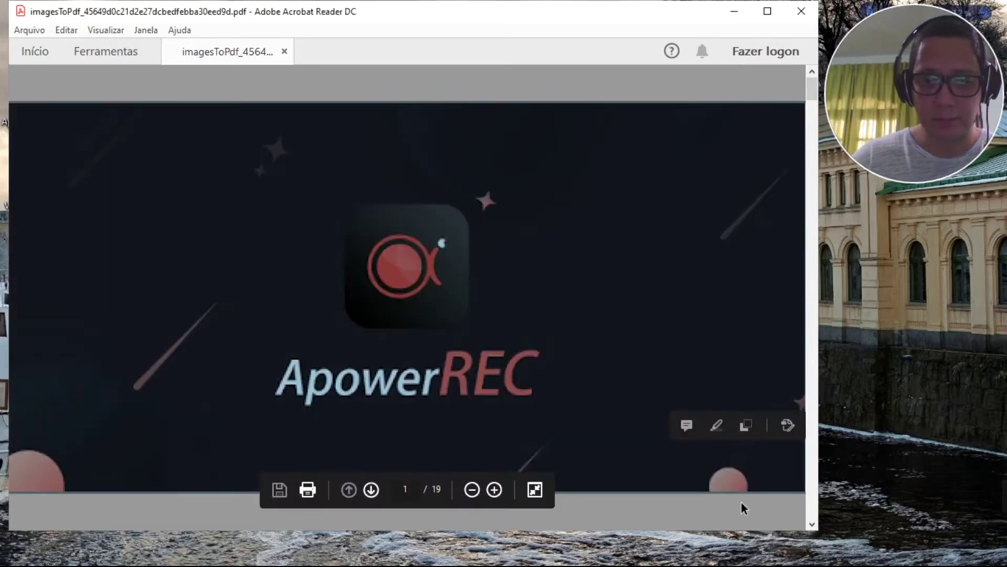
- Read the PDF pages on ApowerREC's main panel, covering the recording region, microphone and webcam options
scroll(749, 503, "down", 2)
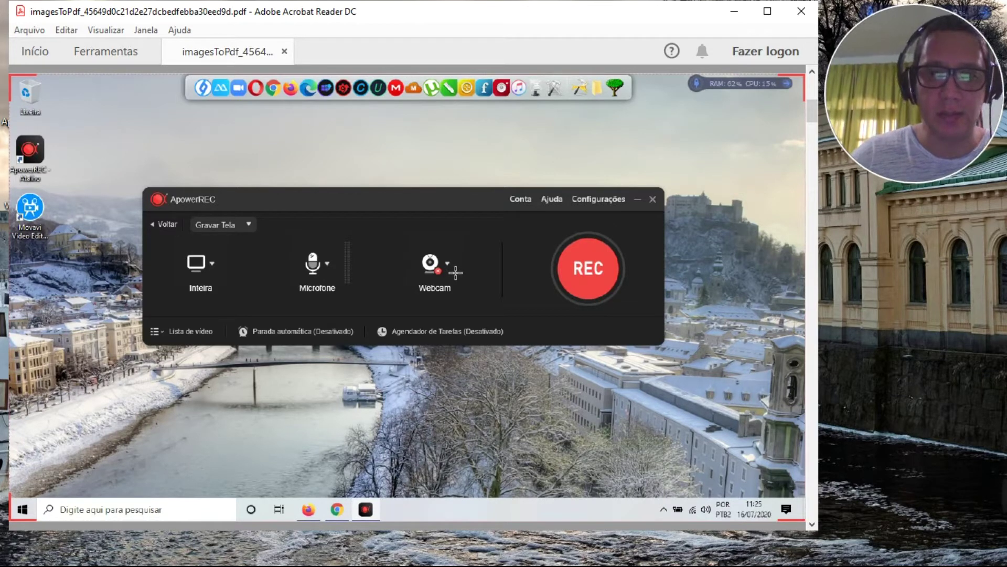
left_click(212, 263)
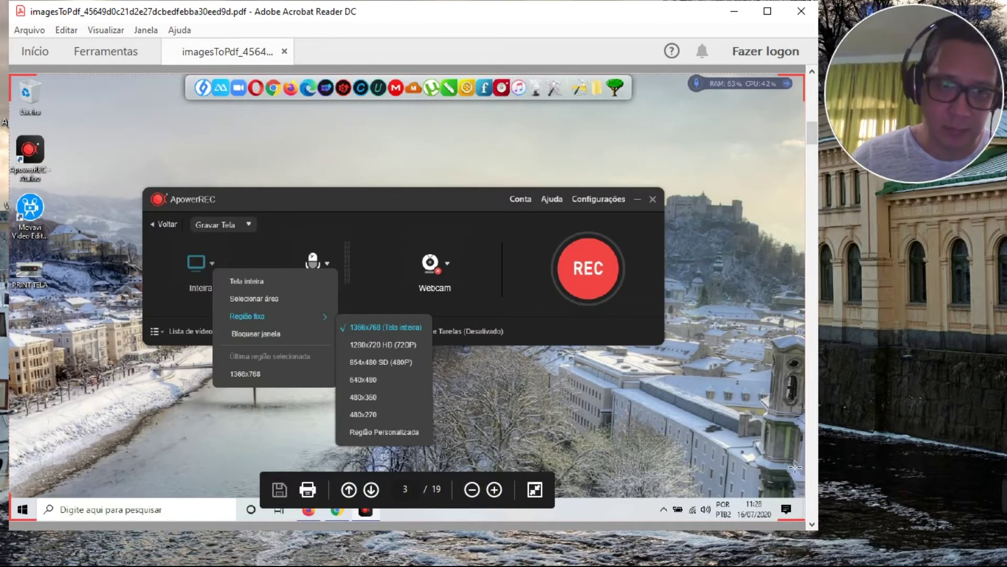
scroll(795, 466, "down", 2)
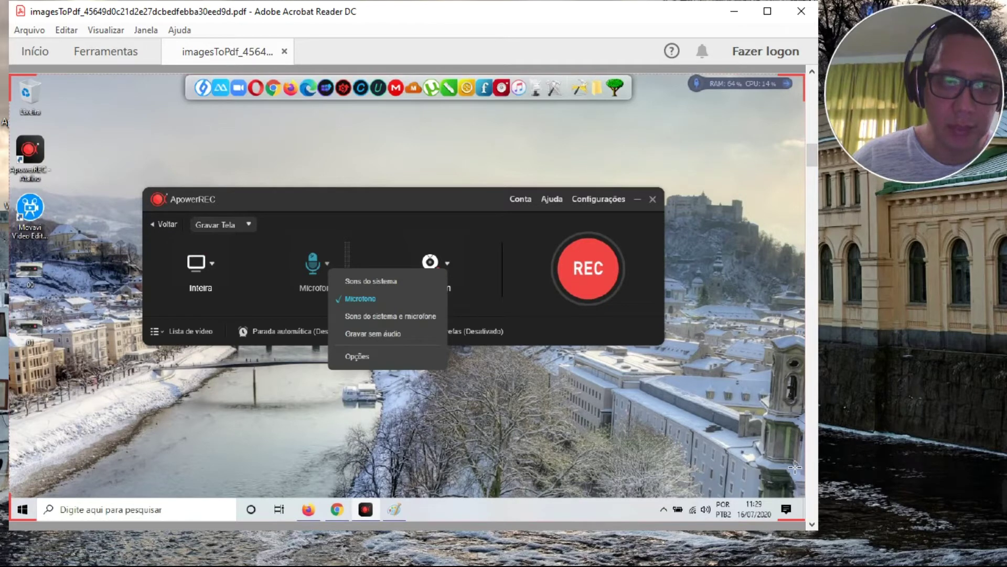
scroll(407, 294, "down", 1)
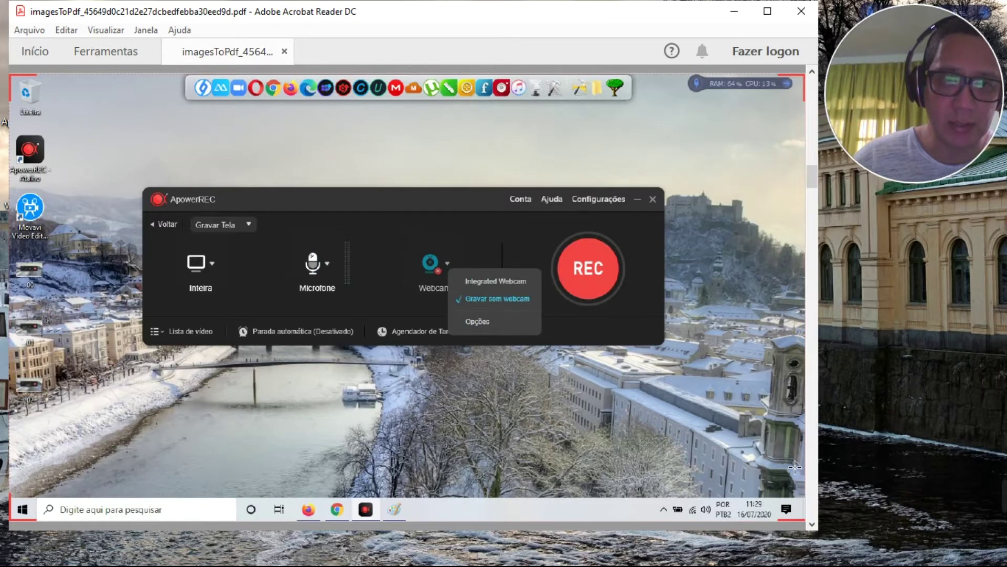
scroll(407, 294, "down", 1)
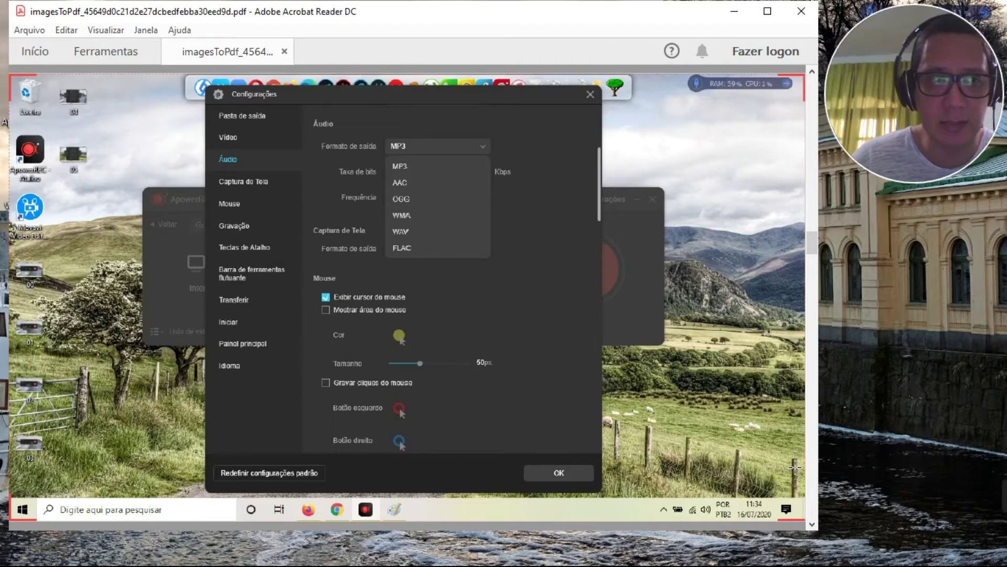
- Read the PDF pages on the audio output format, bit rate, frequency and screen capture format settings
scroll(413, 286, "down", 3)
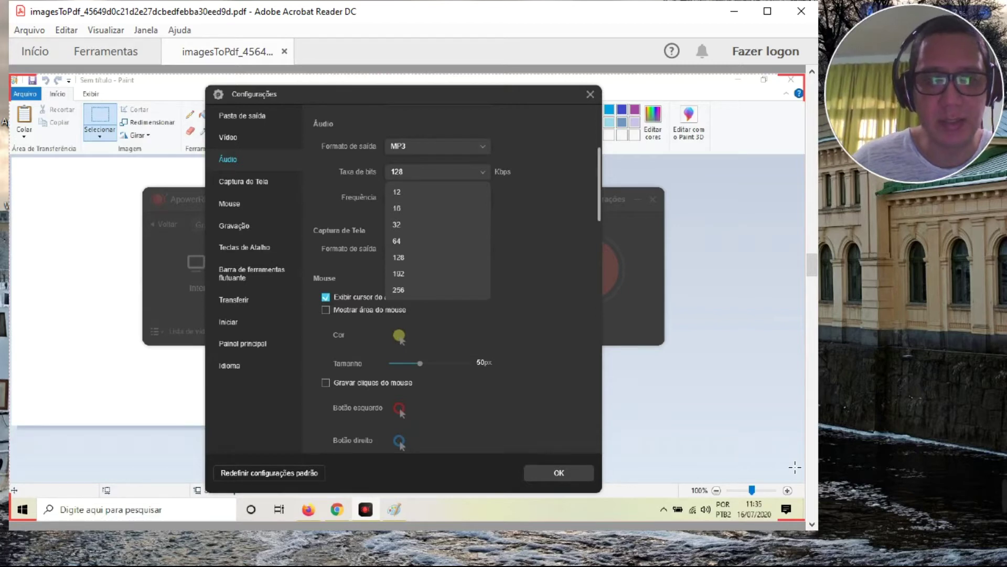
scroll(413, 286, "down", 1)
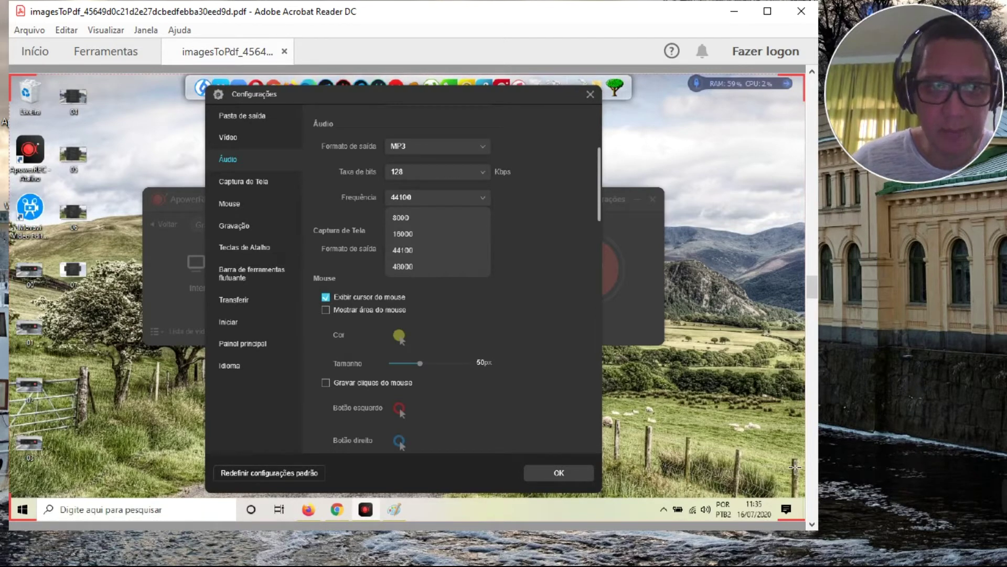
left_click(403, 250)
left_click(438, 249)
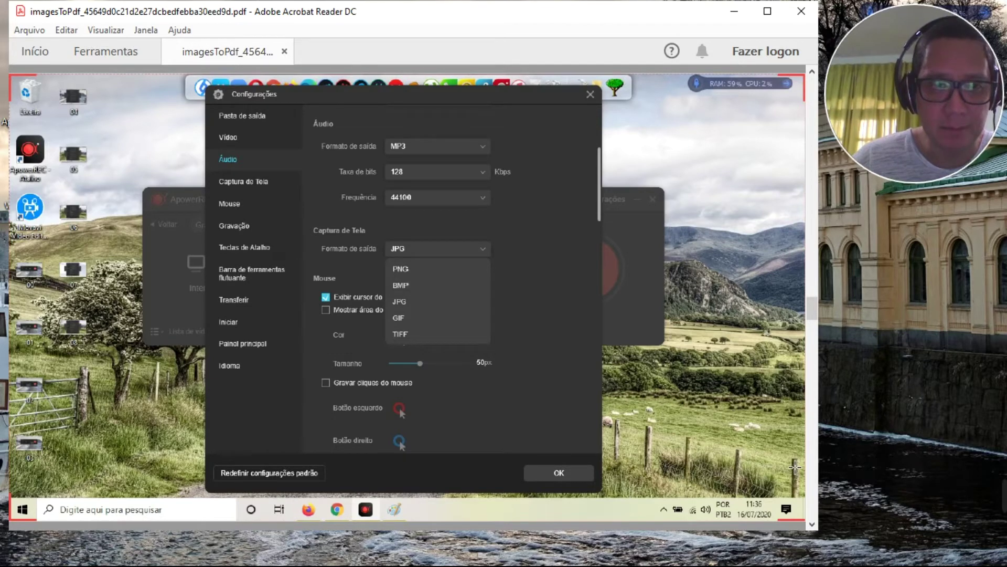
scroll(794, 466, "down", 1)
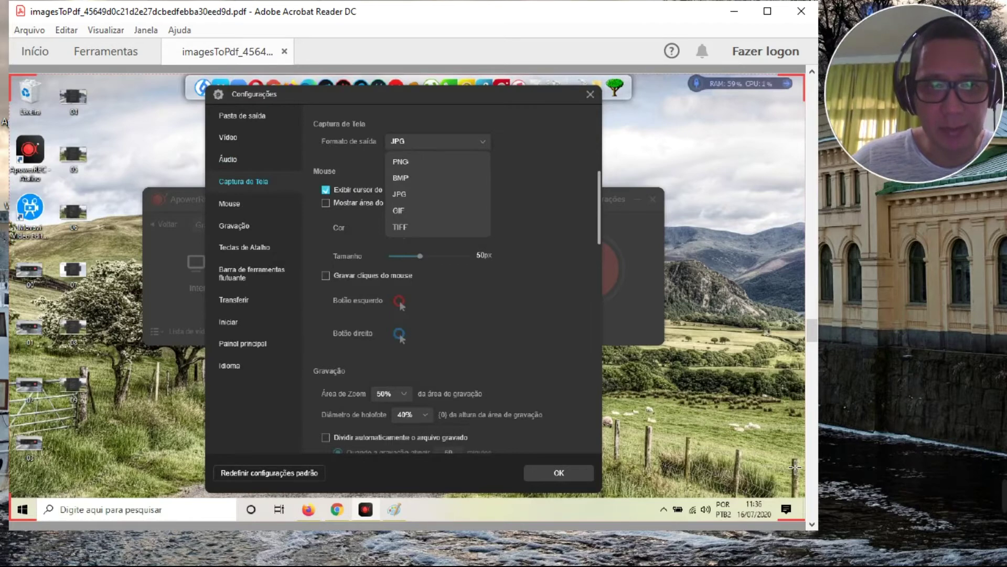
- Read the remaining PDF pages on the mouse, recording, hotkey, floating toolbar, transfer, startup, main panel and language settings
scroll(795, 465, "down", 1)
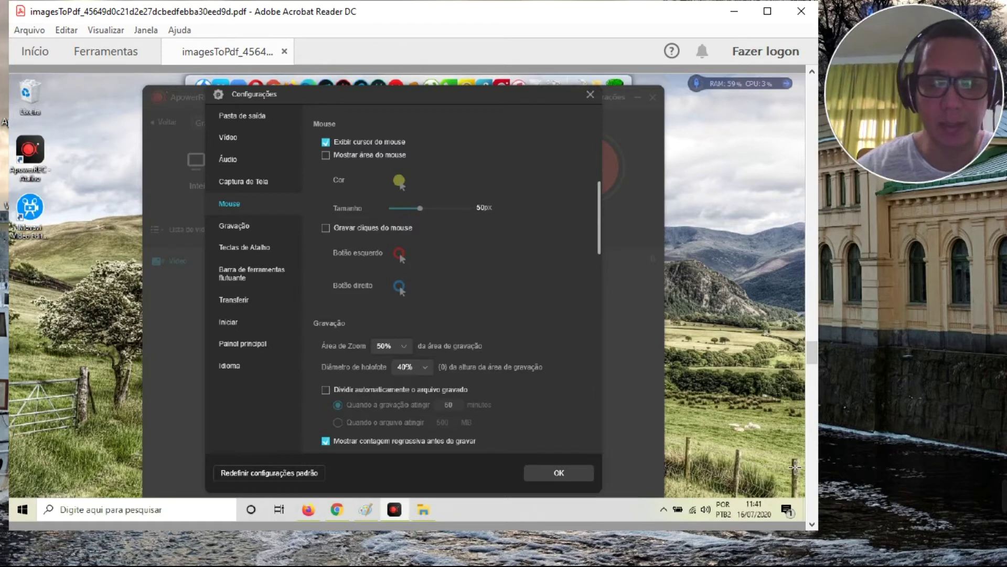
scroll(795, 466, "down", 2)
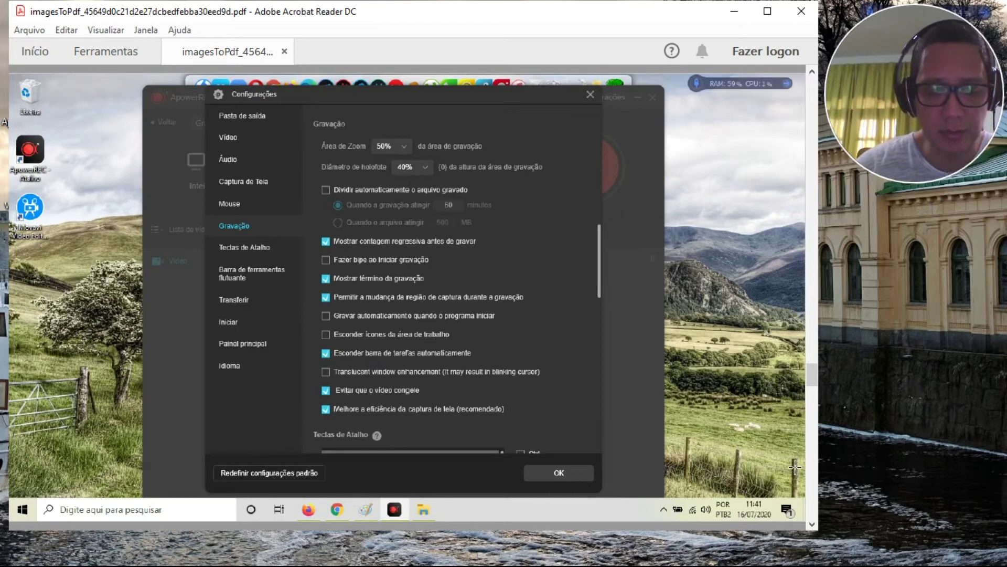
scroll(795, 466, "down", 2)
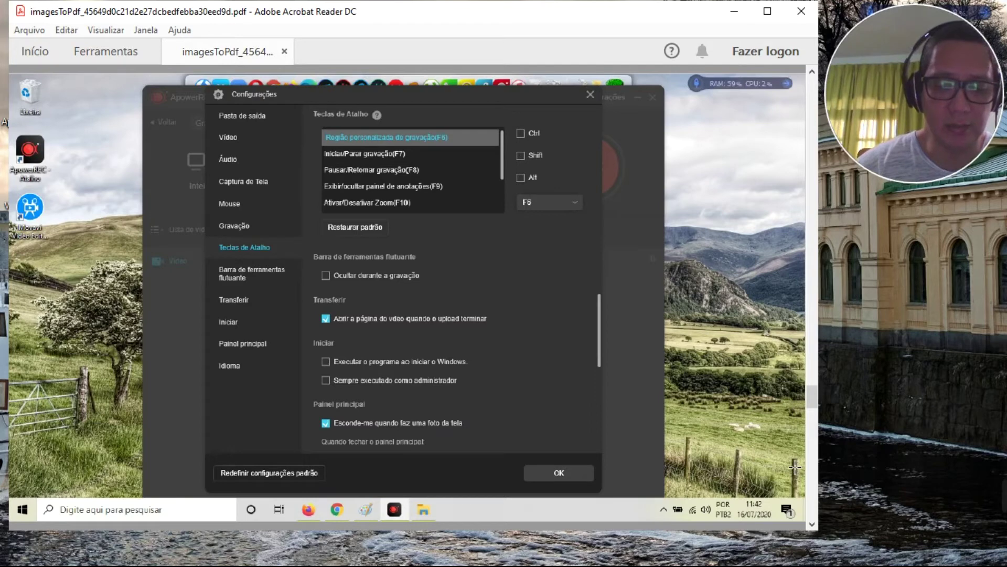
scroll(451, 284, "down", 3)
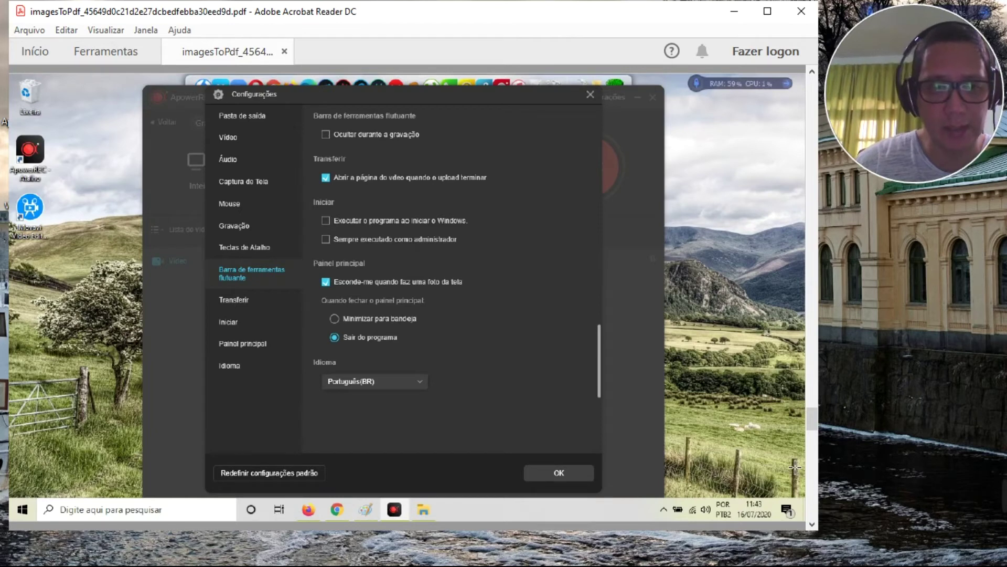
scroll(409, 288, "down", 1)
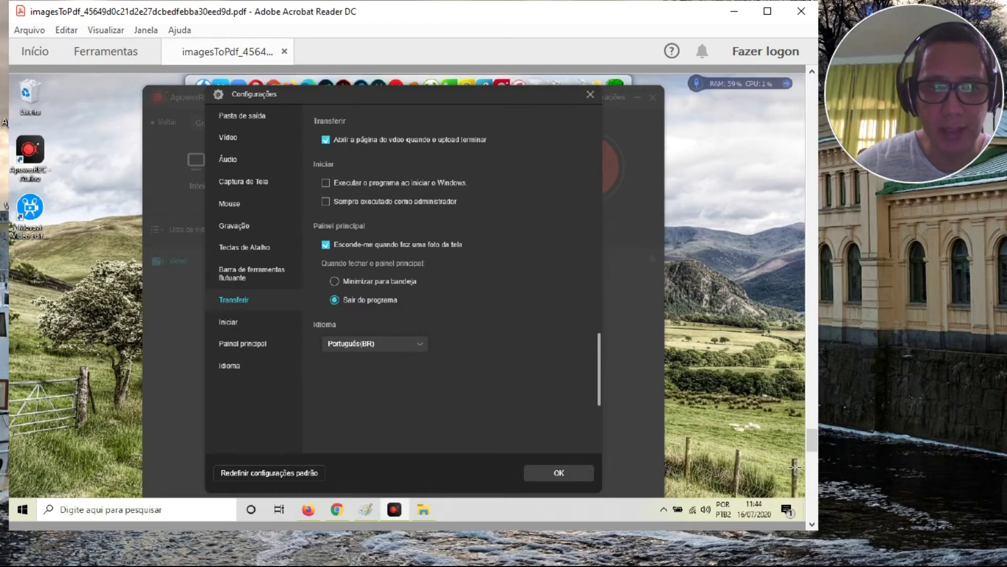
scroll(795, 466, "down", 1)
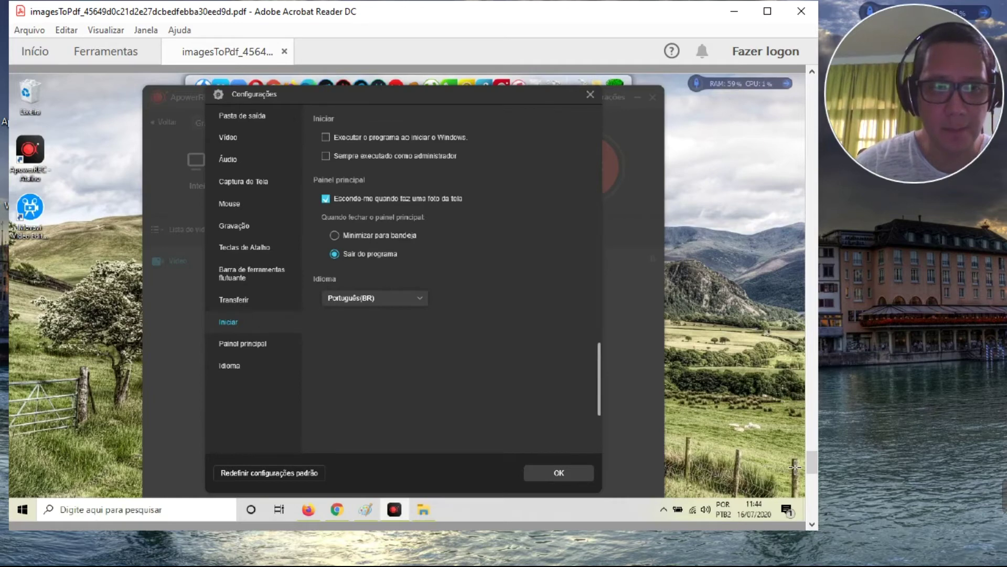
scroll(795, 465, "down", 1)
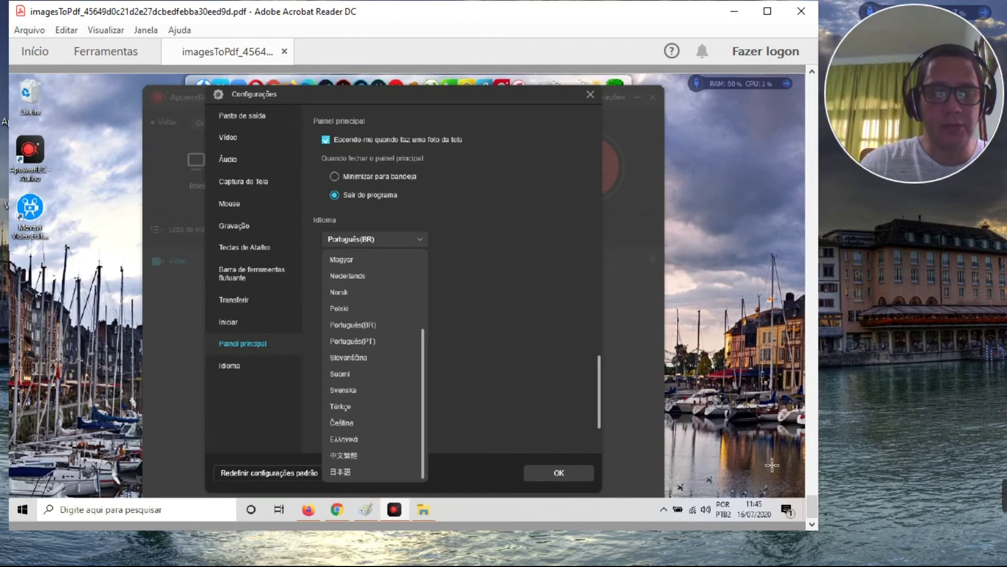
- Minimize the PDF and move its desktop file below the Print Tela folder
left_click(736, 14)
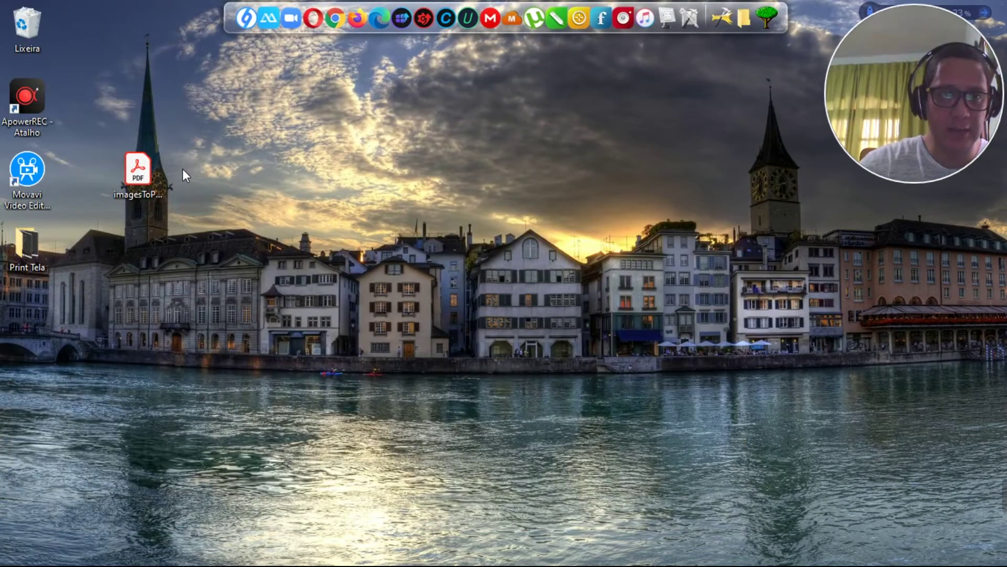
left_click_drag(138, 169, 24, 337)
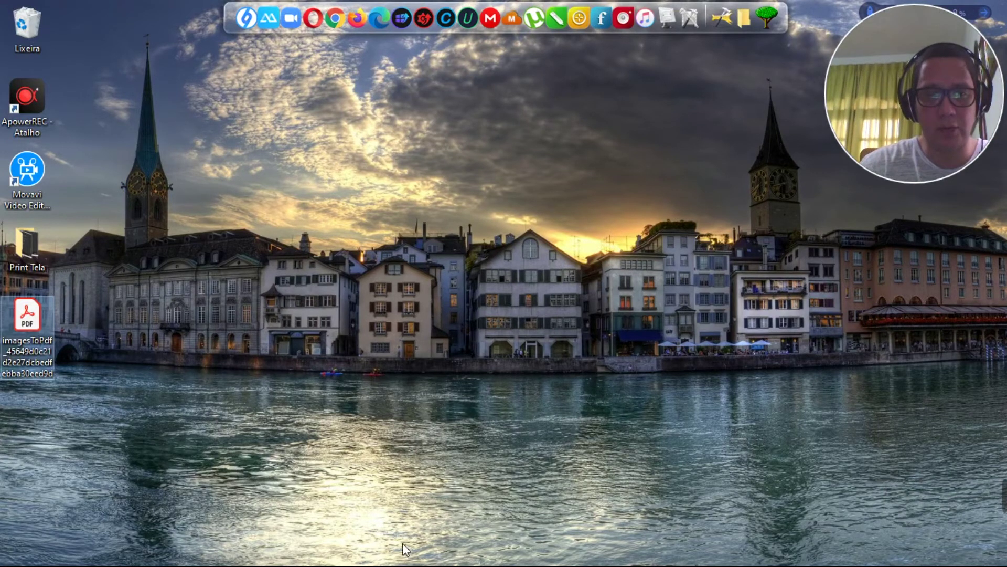
left_click(357, 25)
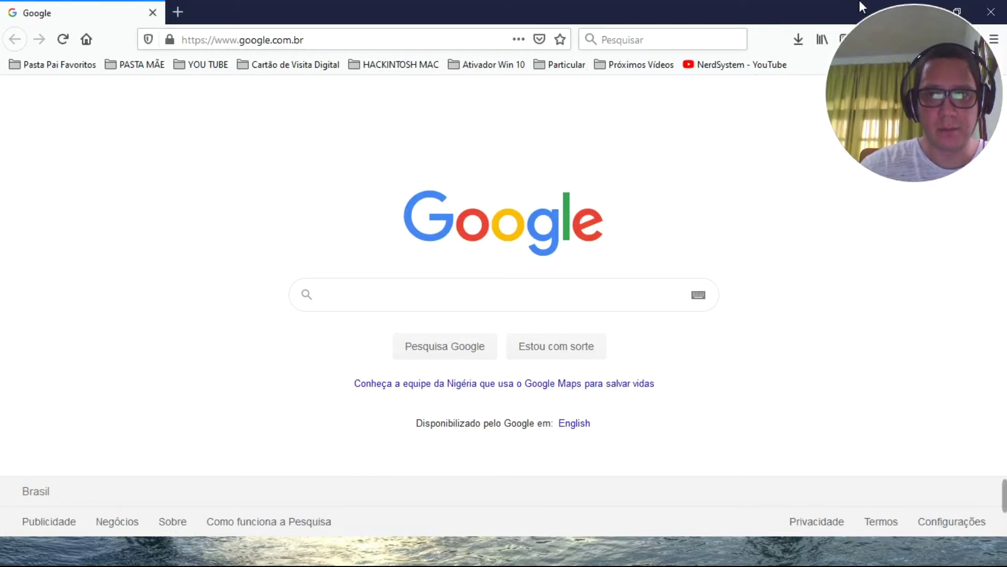
left_click(916, 1)
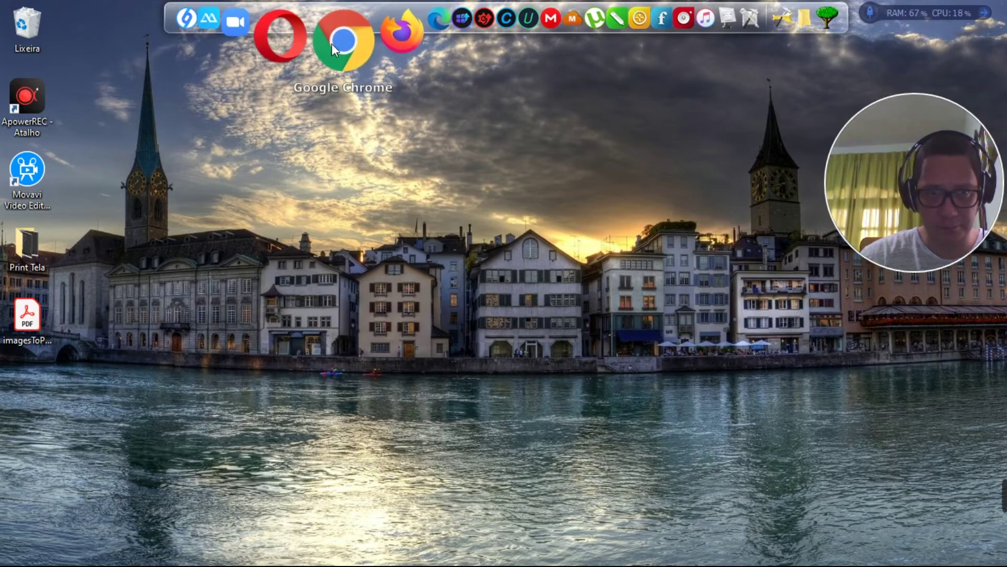
left_click(335, 49)
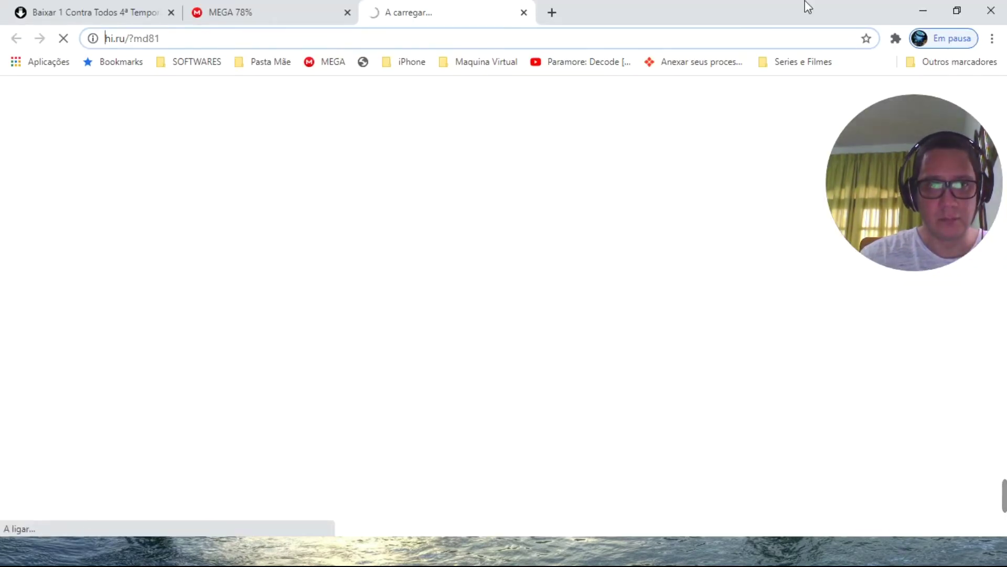
left_click(923, 10)
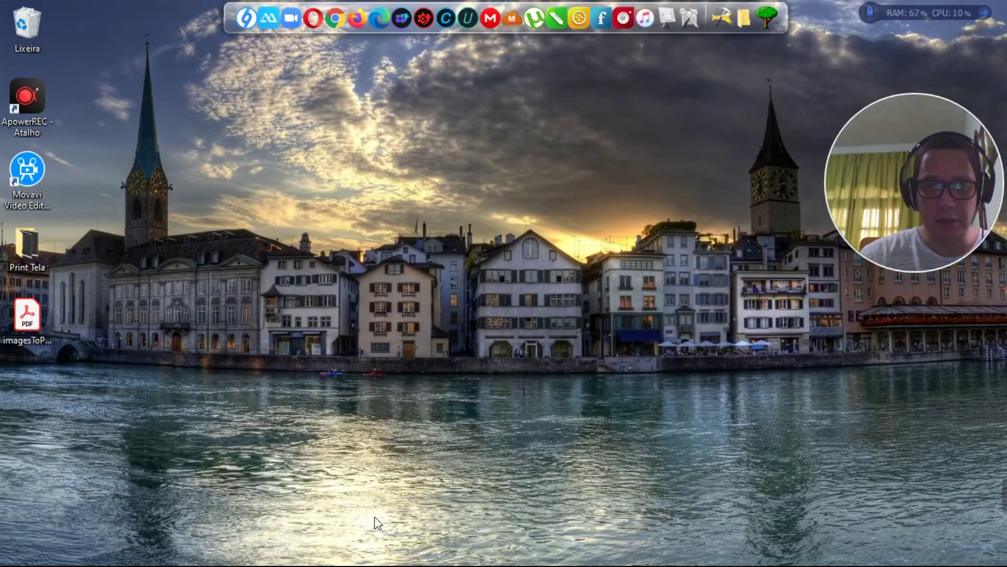
- Switch to Firefox and search Google for "apowerrec" using the suggested query
left_click(359, 25)
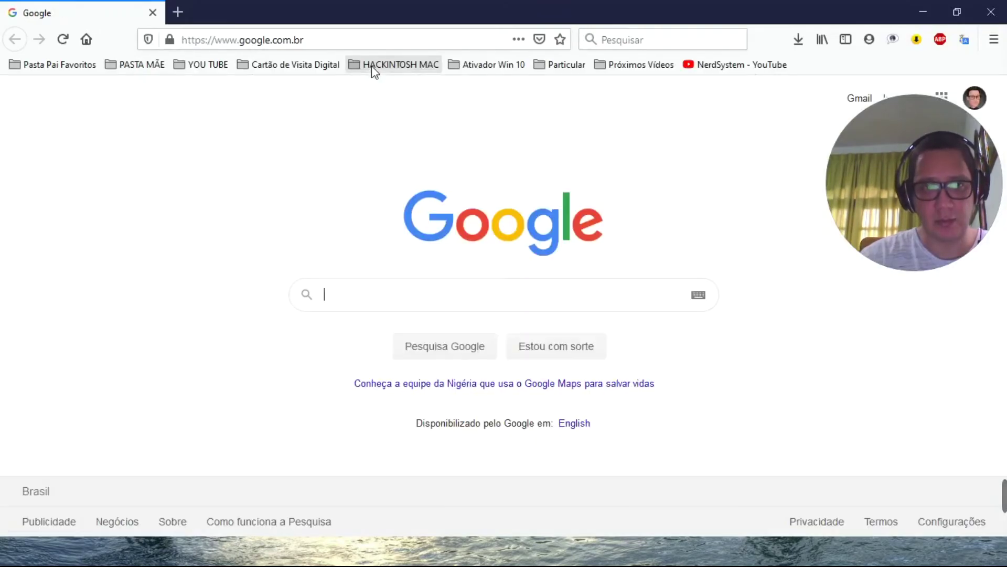
left_click(336, 47)
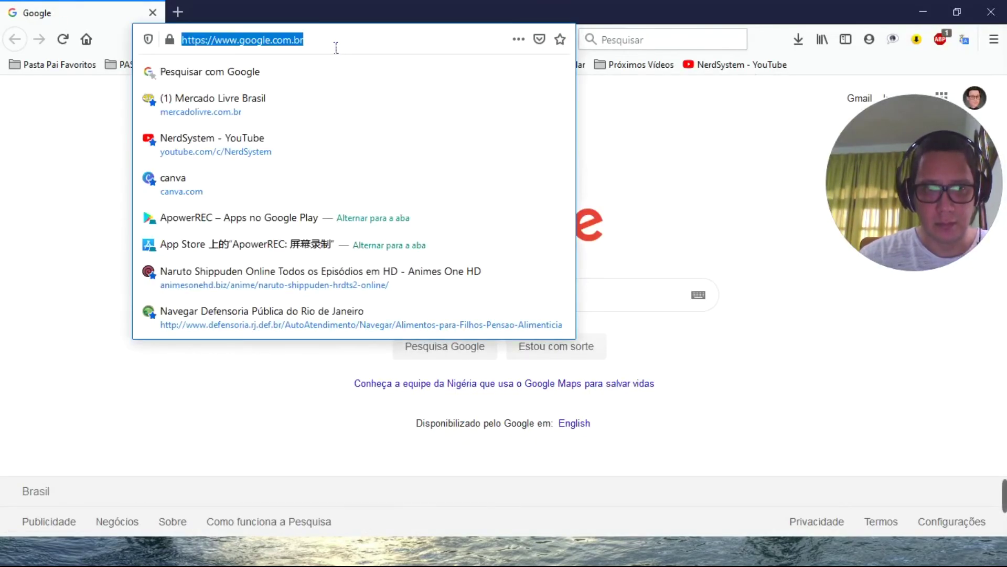
left_click(706, 202)
left_click(364, 304)
type("powerrec")
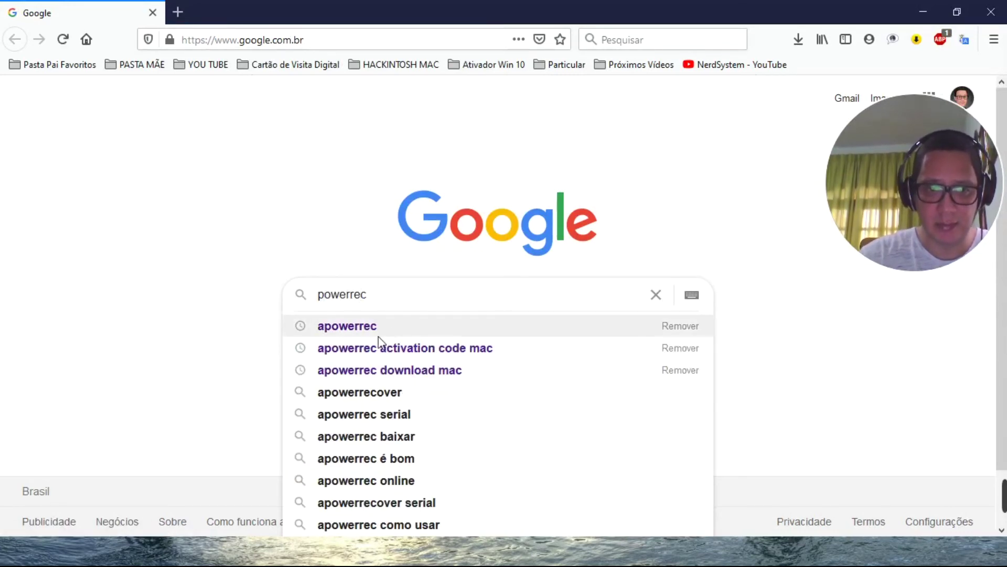
left_click(389, 330)
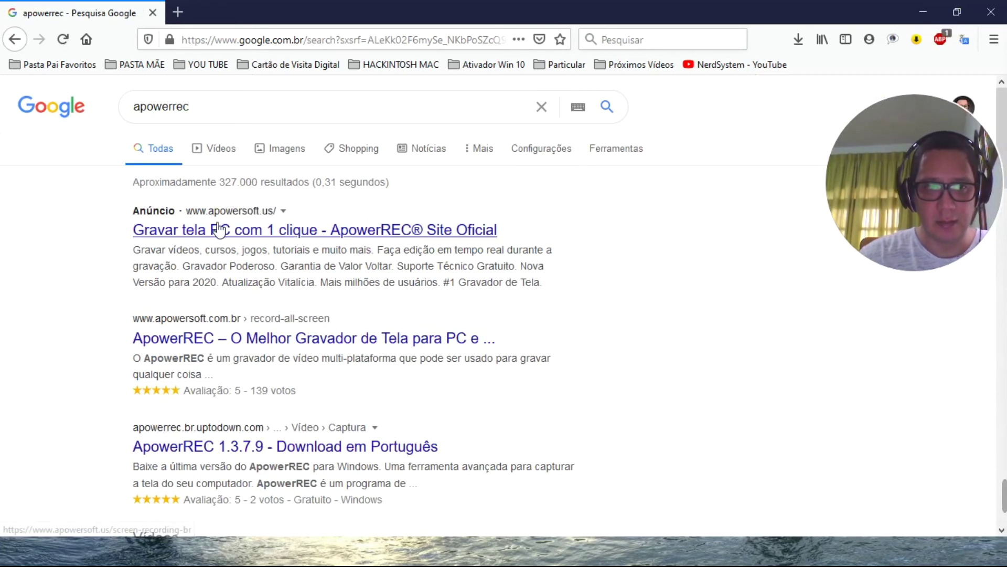
- Show the image results and refine the search to "apowerrec ios"
left_click(281, 153)
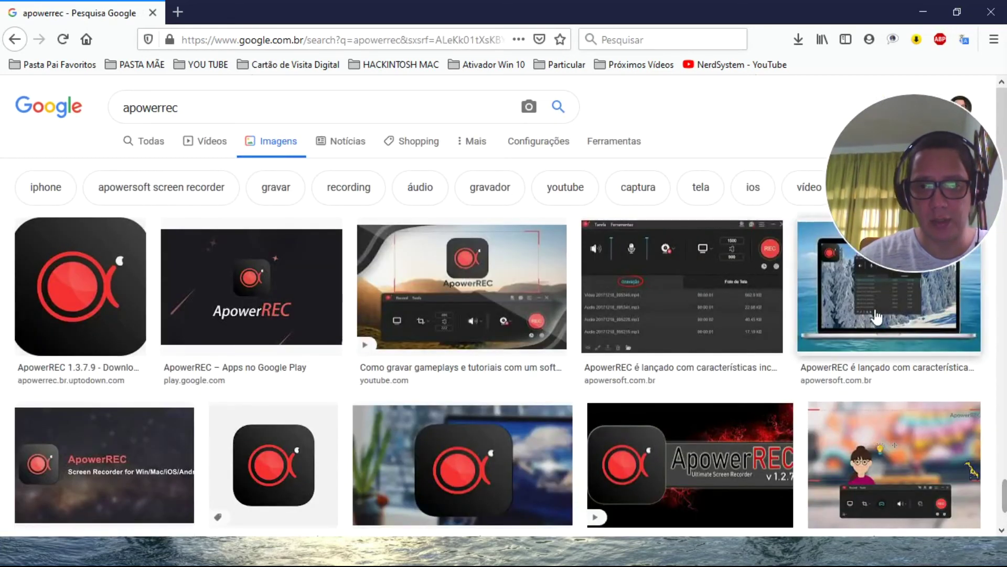
left_click(278, 118)
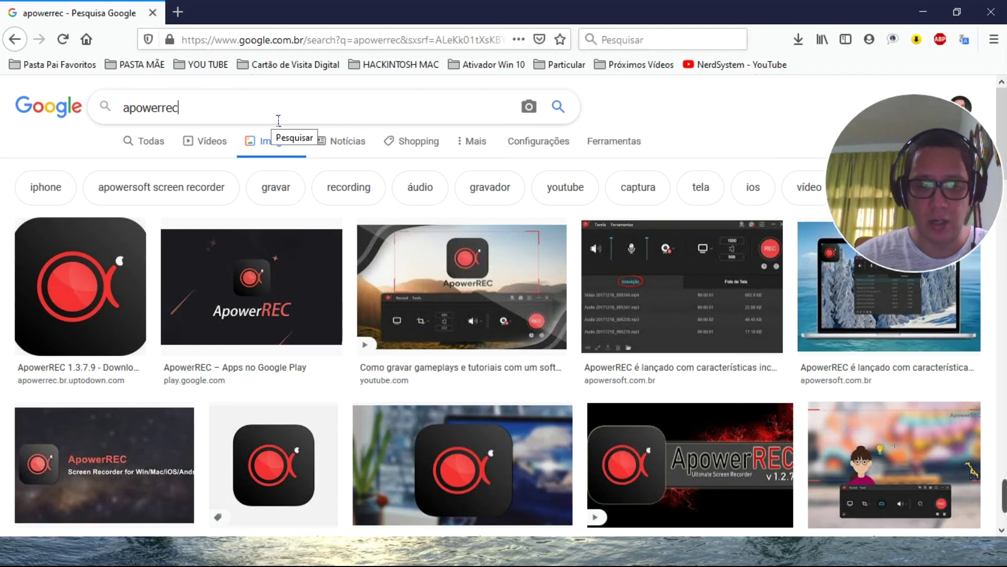
type("ios")
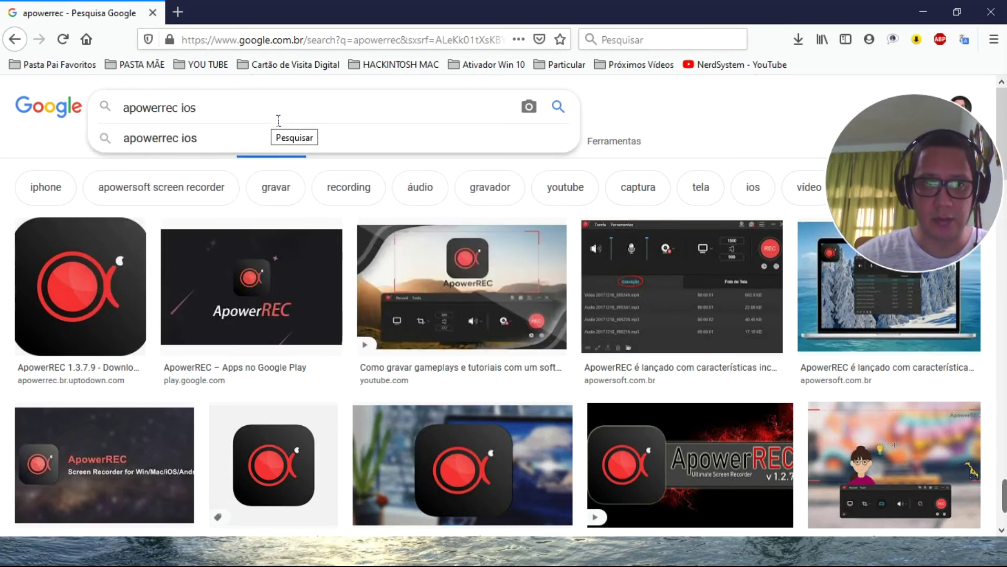
left_click(199, 138)
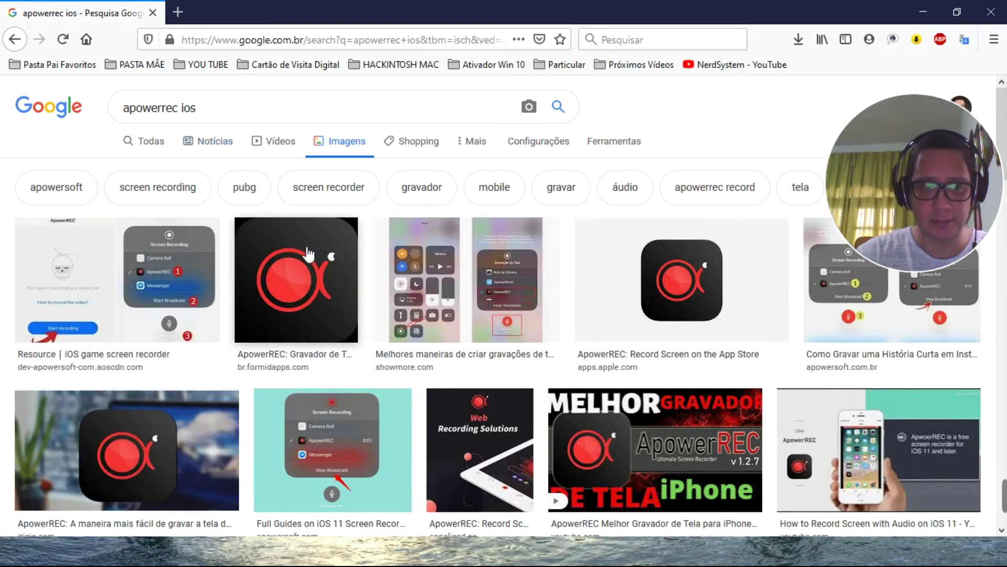
- Open the App Store page of ApowerREC: Record Screen from its apps.apple.com image result
scroll(292, 161, "down", 3)
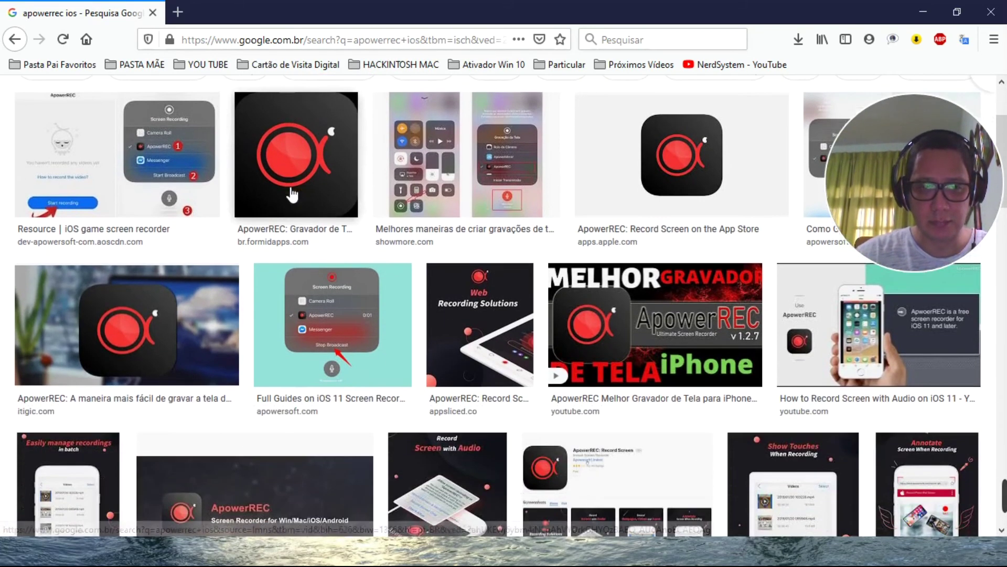
scroll(787, 309, "up", 3)
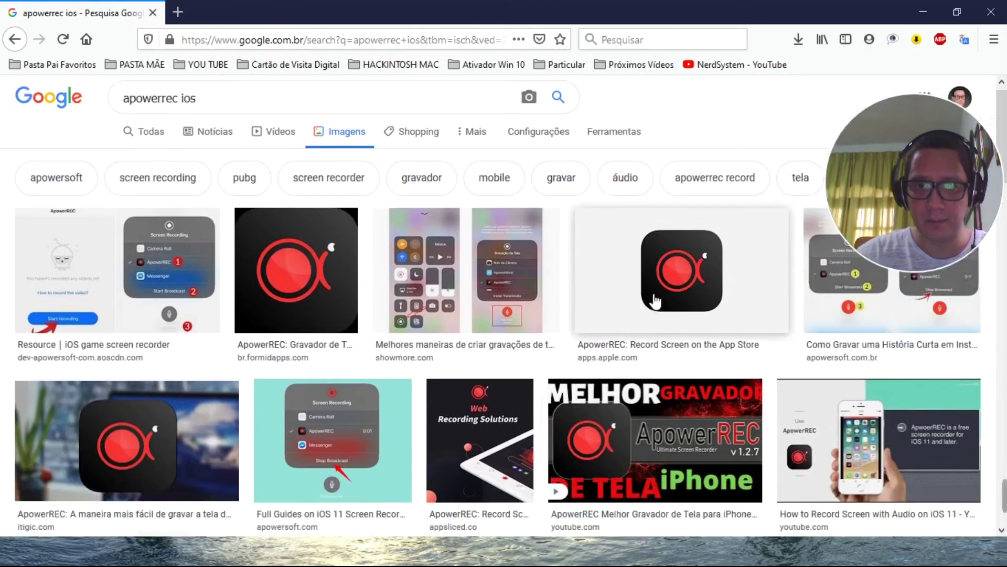
left_click(731, 301)
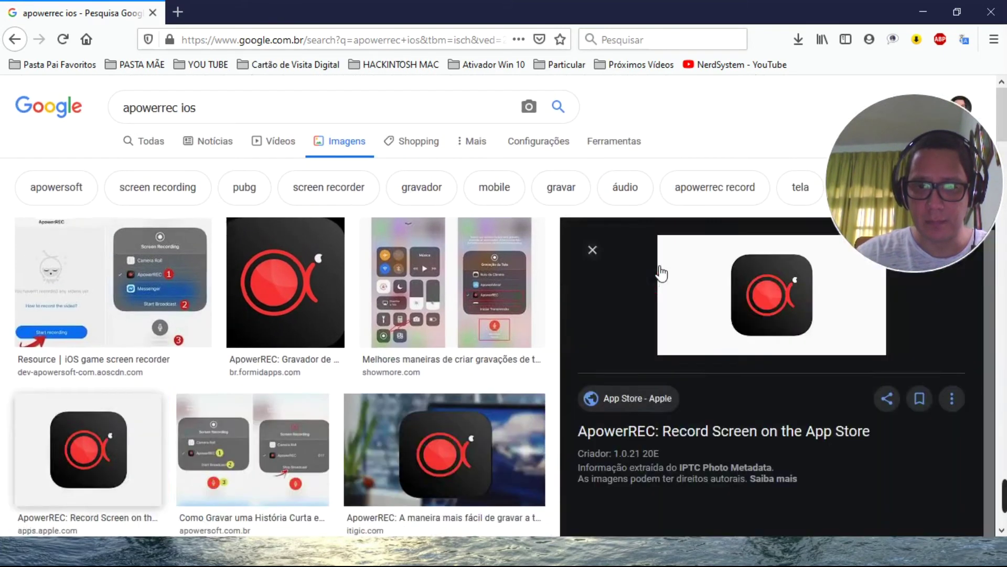
scroll(659, 272, "down", 3)
left_click(621, 352)
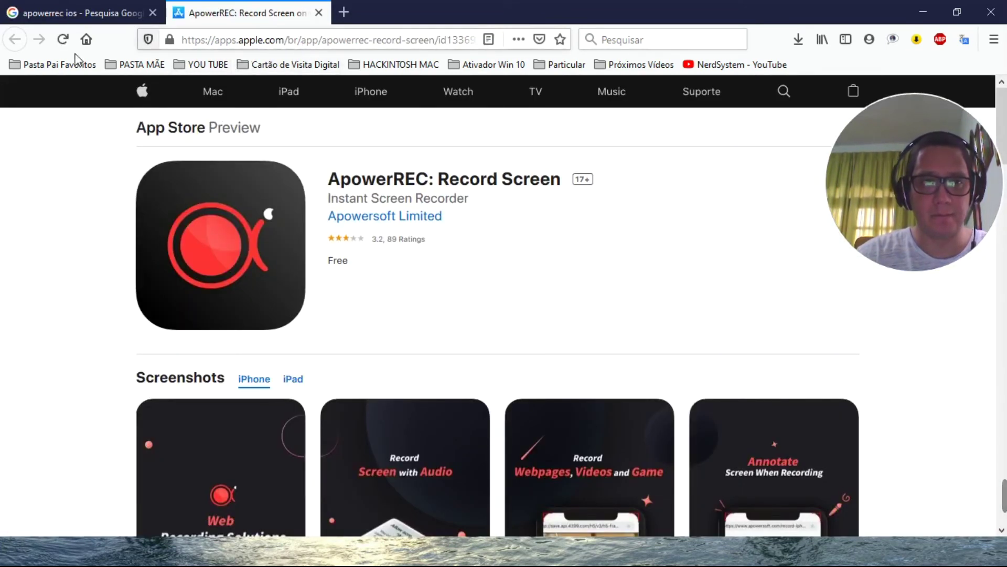
- Return to the Google image results and change the search to "apowerrec android"
left_click(101, 19)
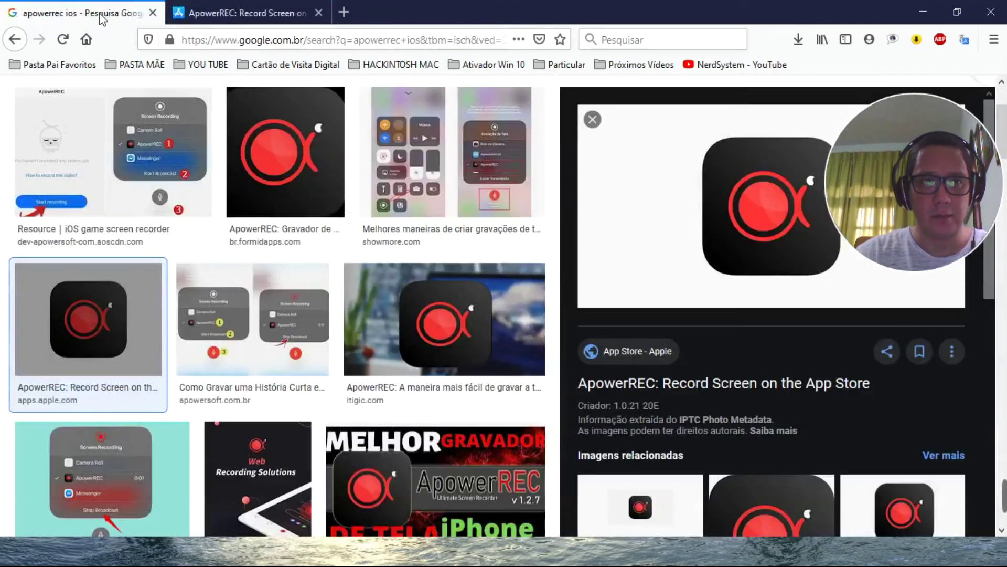
left_click(286, 47)
left_click(16, 42)
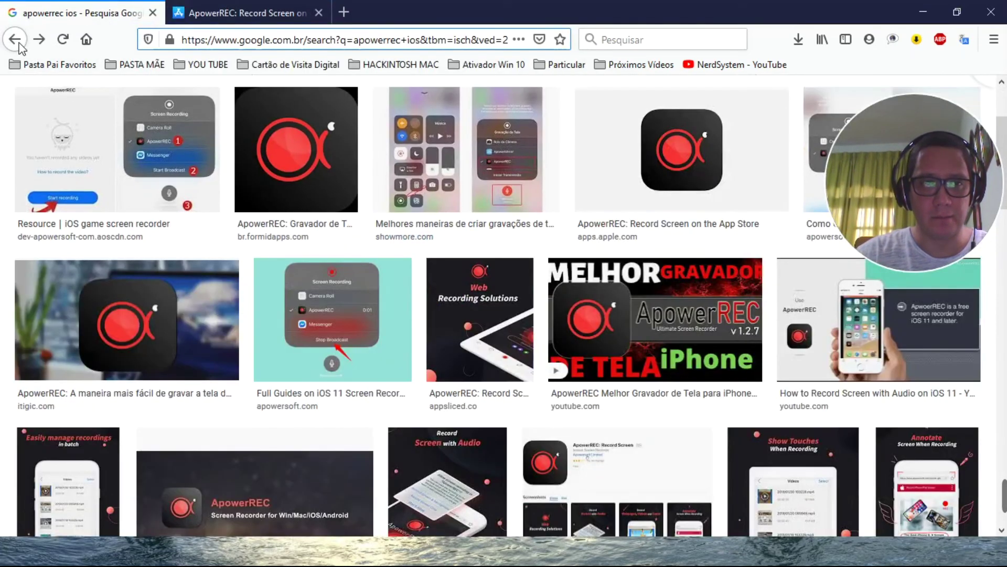
scroll(56, 87, "up", 3)
left_click(234, 113)
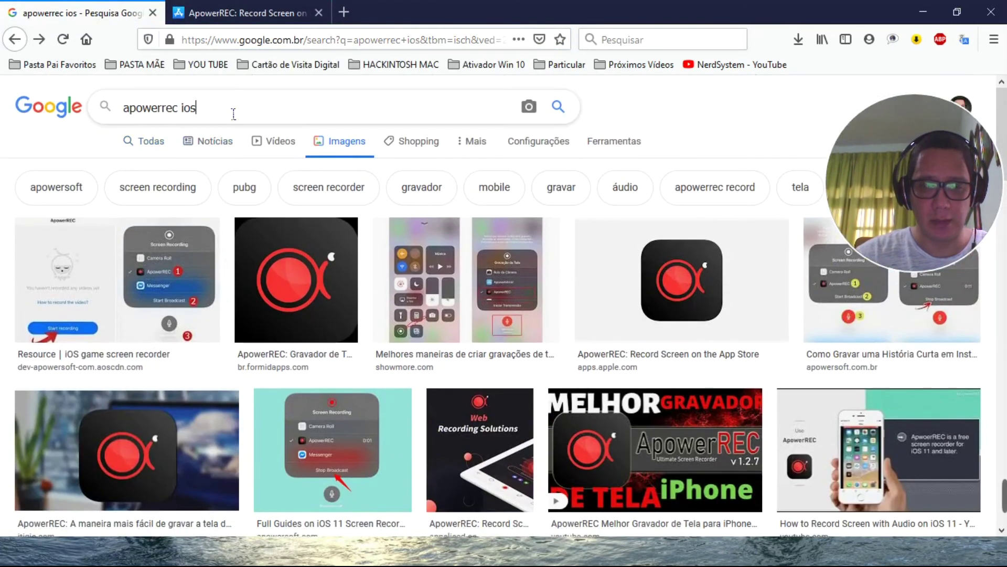
key("BackSpace")
key("BackSpace")
type("androi")
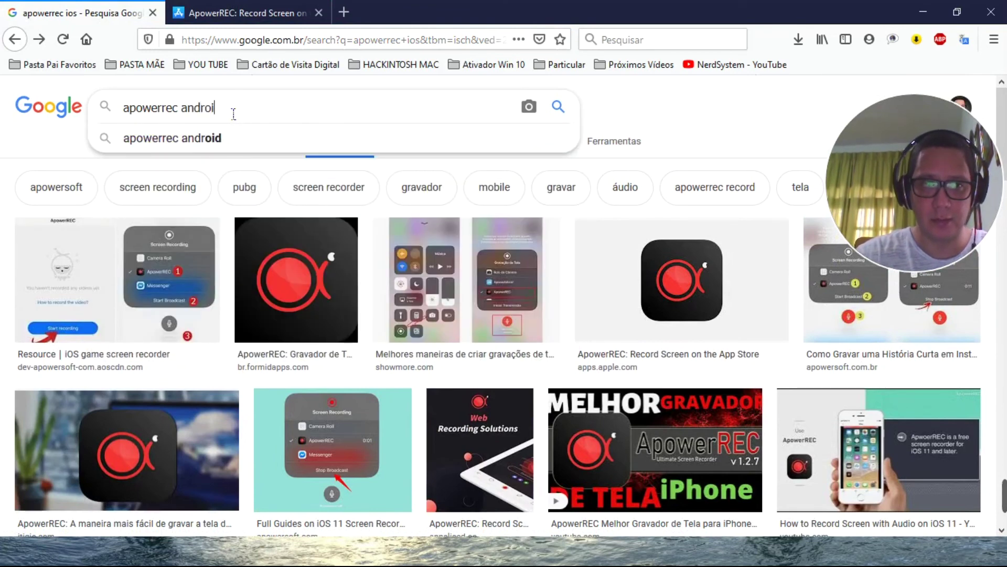
type("d")
key("Return")
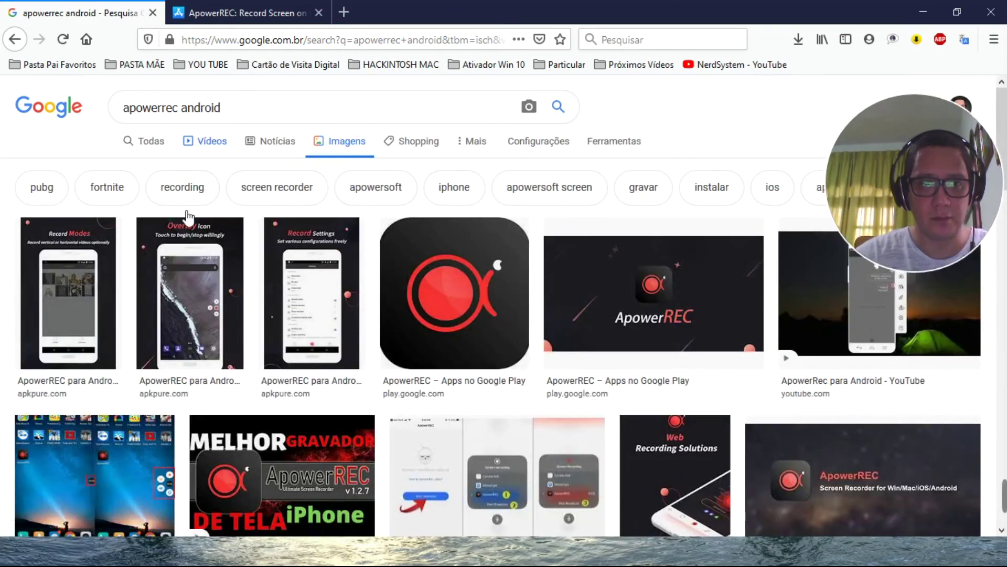
- Open ApowerREC's Google Play page from its play.google.com image result
left_click(598, 282)
left_click(607, 337)
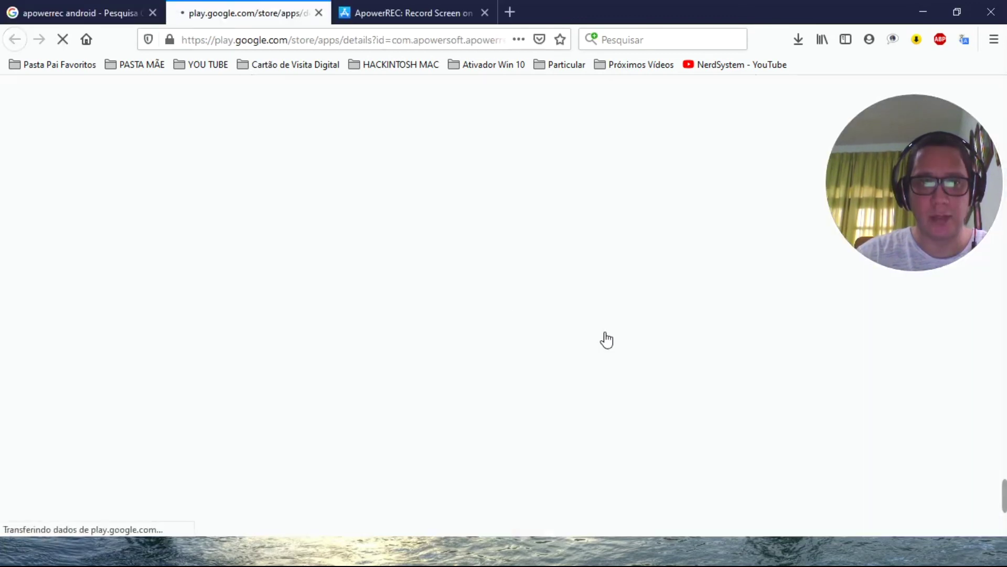